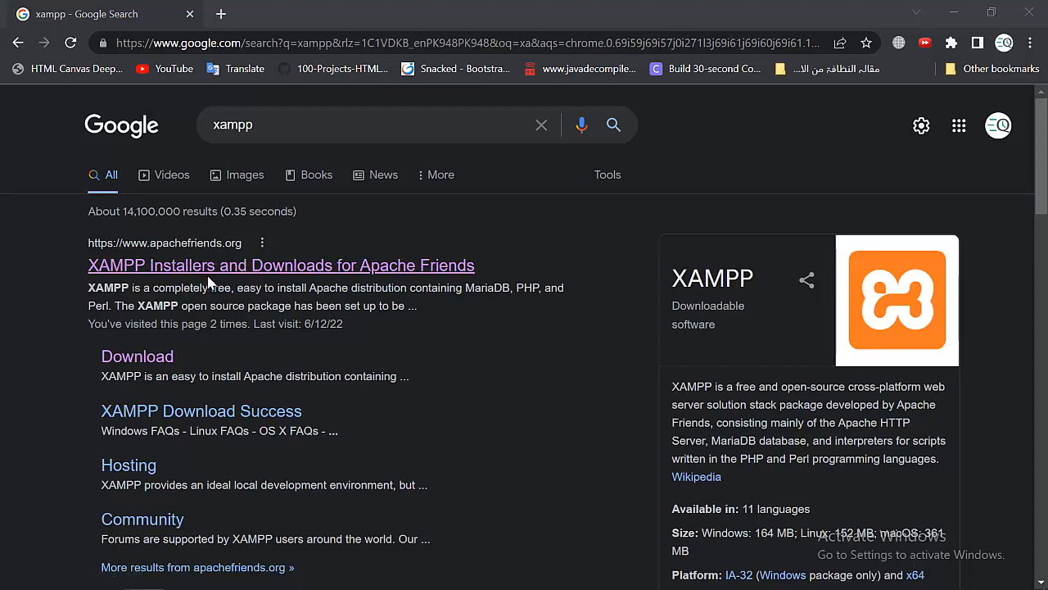
# - Open the Apache Friends XAMPP website from the search results and look over the home page
pyautogui.click(231, 268)
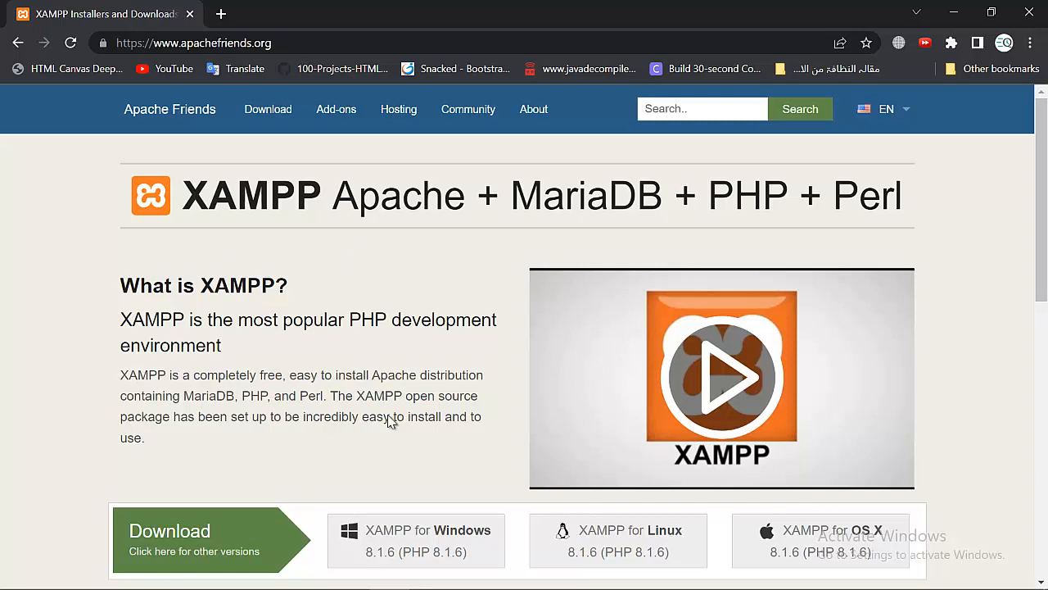
pyautogui.scroll(-1, 391, 421)
pyautogui.scroll(-1, 401, 434)
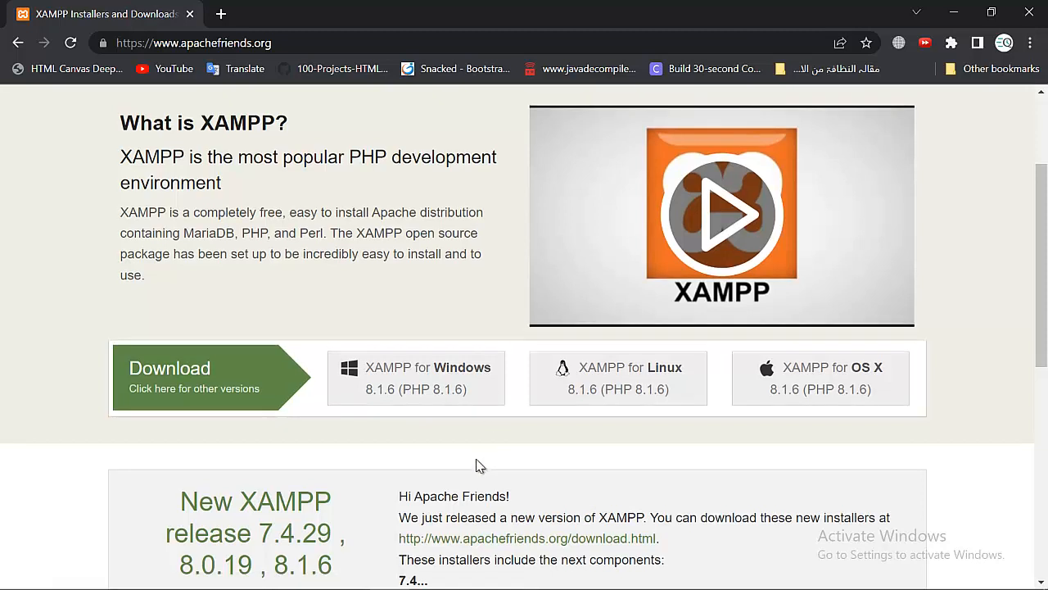
pyautogui.scroll(2, 478, 466)
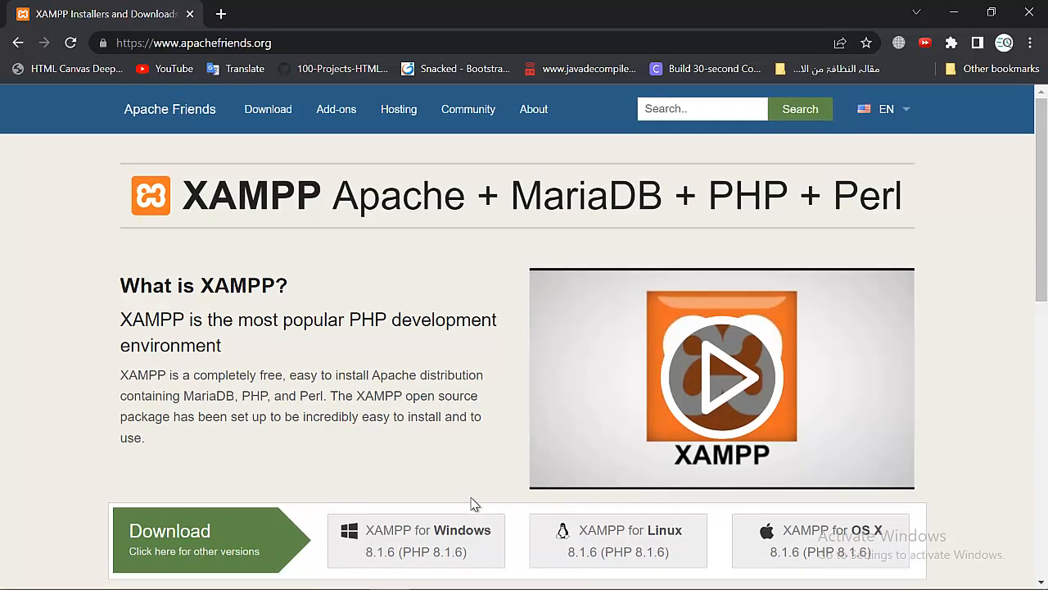
# - Open the site's Download page and examine the XAMPP versions offered for Windows and Linux
pyautogui.click(279, 127)
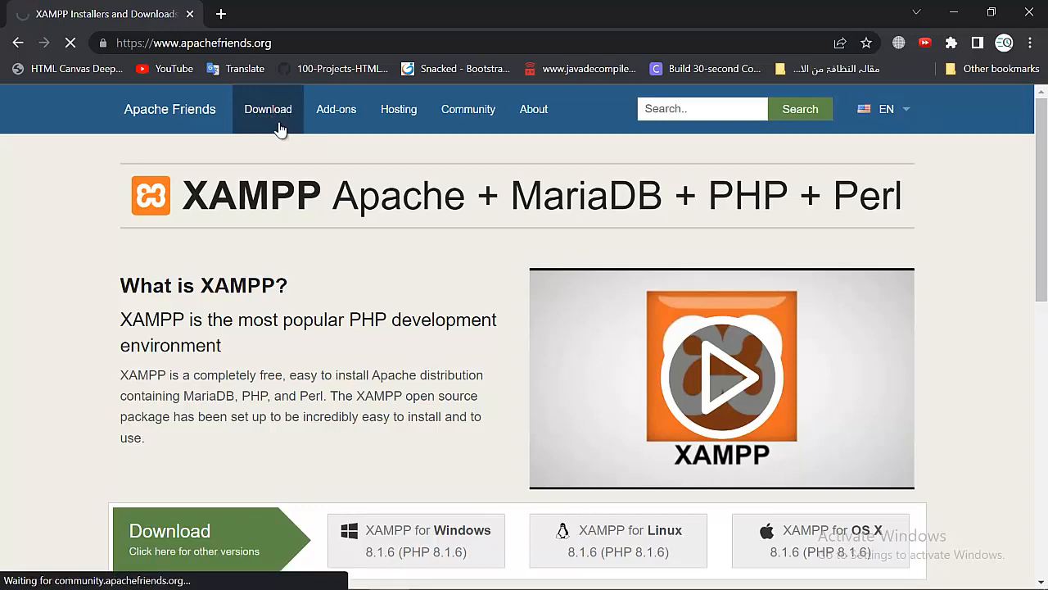
pyautogui.scroll(-1, 330, 434)
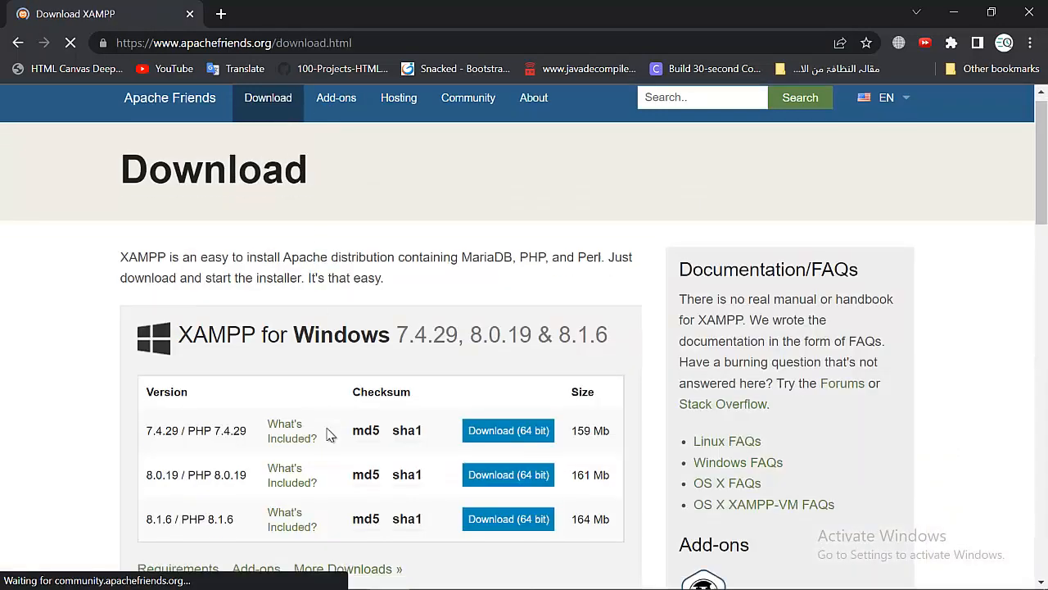
pyautogui.scroll(-2, 330, 434)
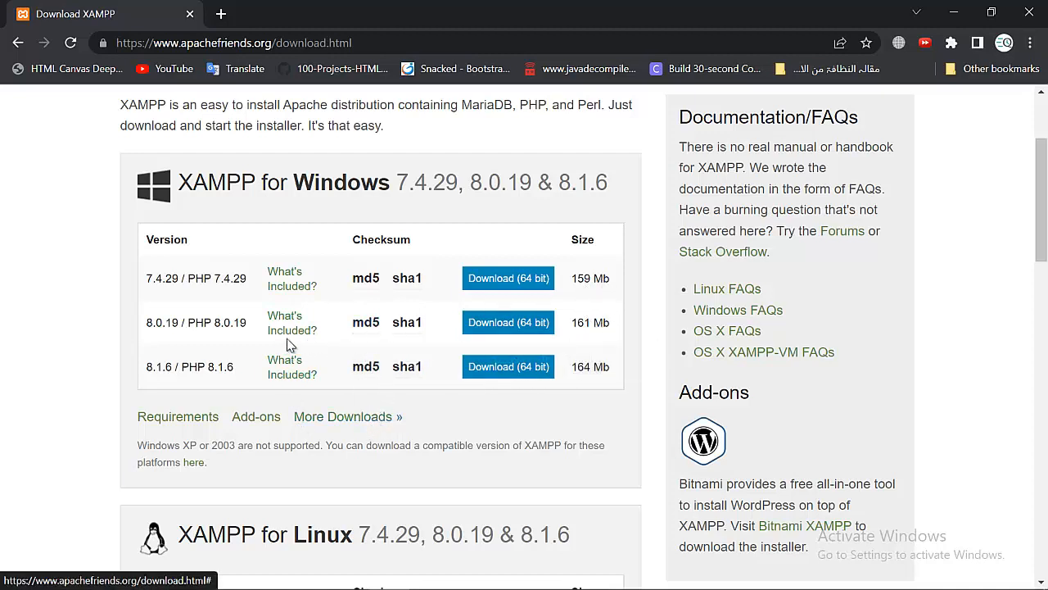
pyautogui.moveTo(369, 382)
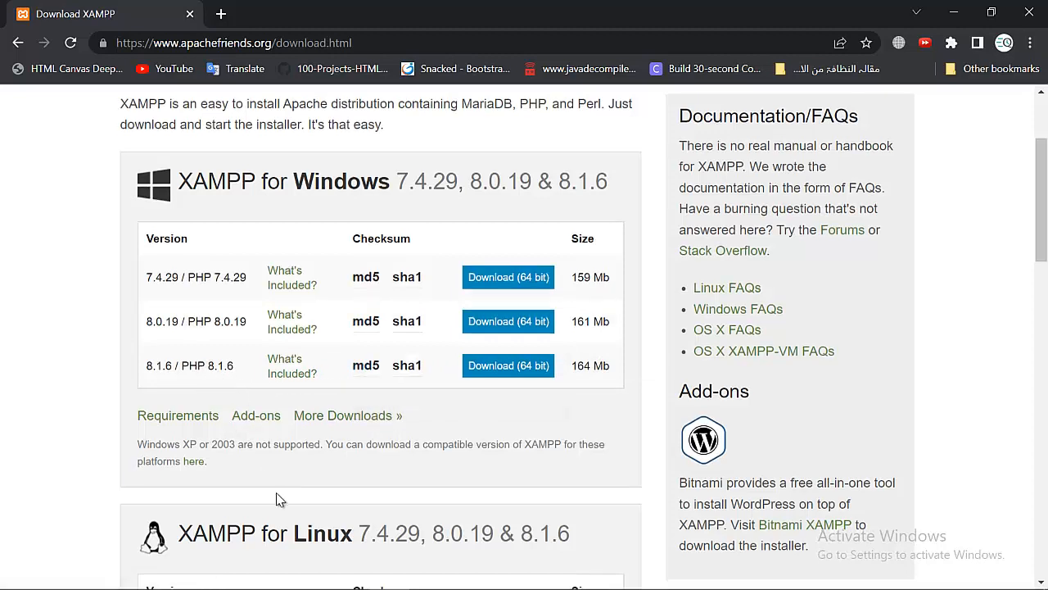
pyautogui.scroll(-2, 277, 497)
pyautogui.scroll(-1, 277, 498)
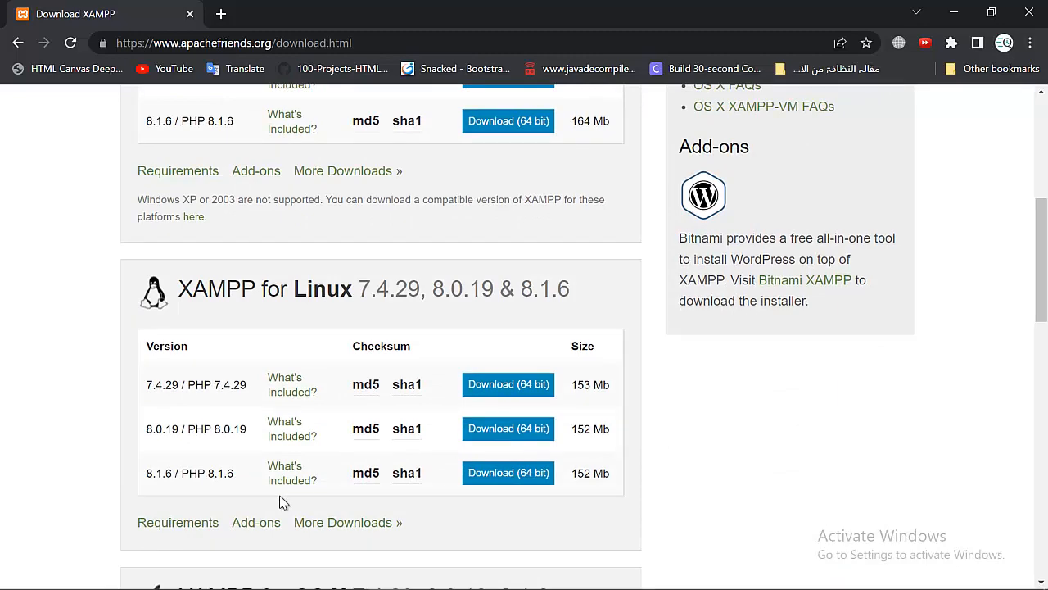
pyautogui.scroll(2, 282, 502)
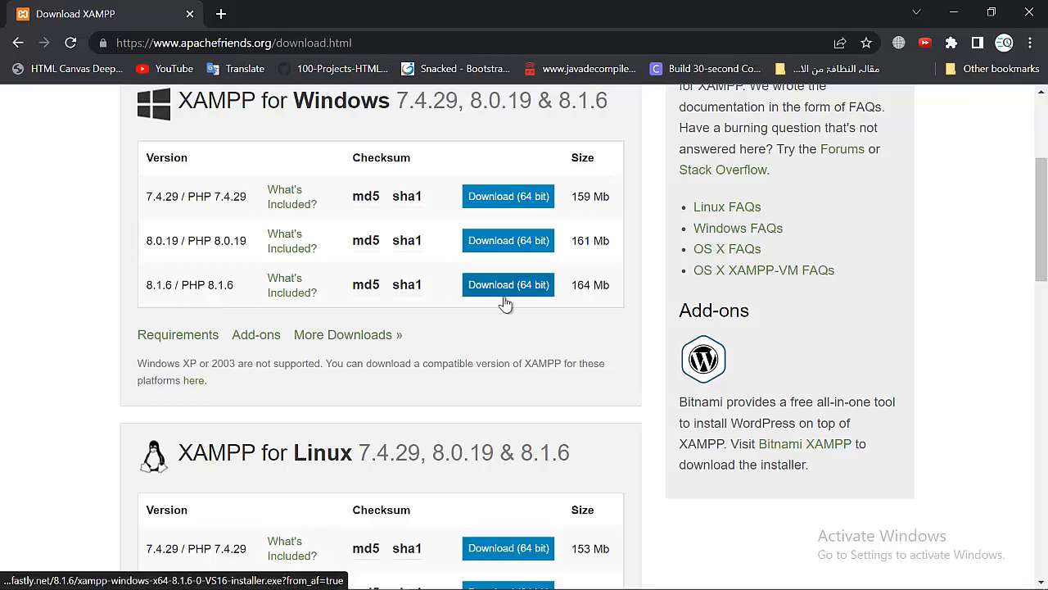
pyautogui.scroll(3, 489, 389)
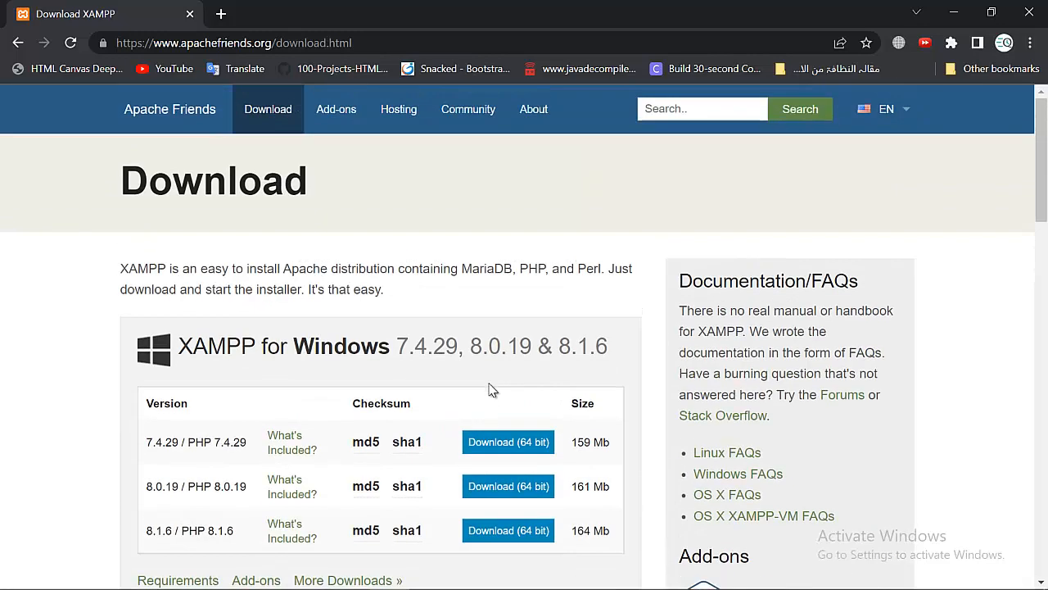
# - Return to the XAMPP home page and download the XAMPP for Windows 8.1.6 installer
pyautogui.click(18, 43)
pyautogui.scroll(-4, 330, 374)
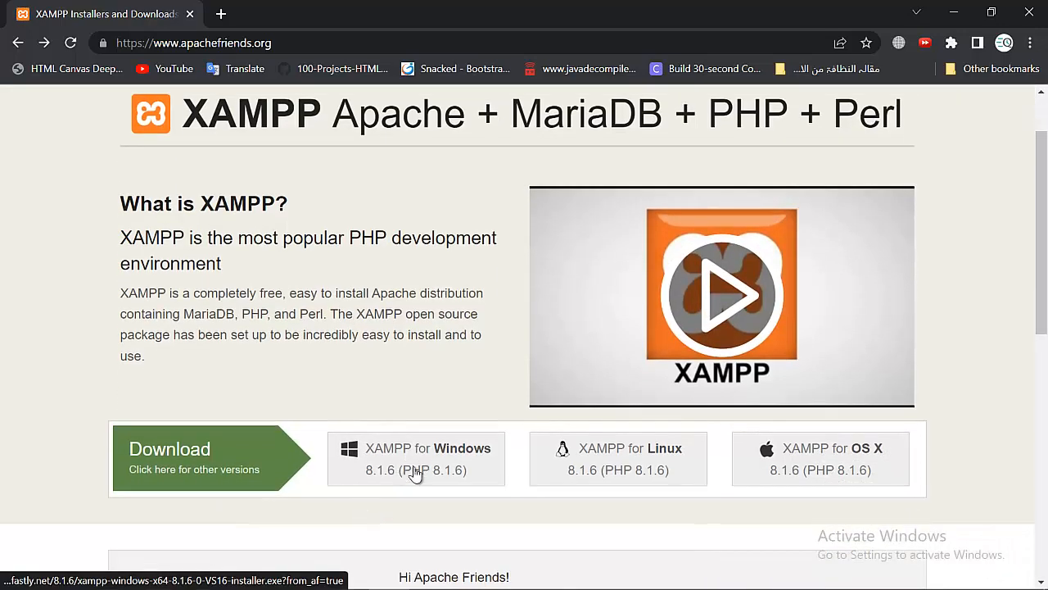
pyautogui.scroll(1, 434, 483)
pyautogui.scroll(-1, 443, 501)
pyautogui.click(432, 467)
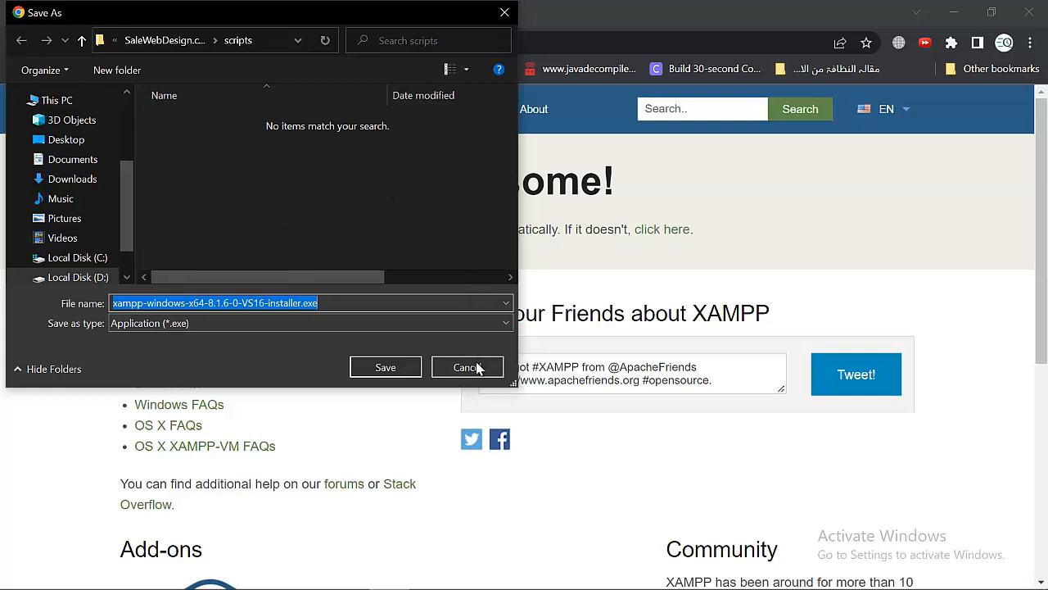
pyautogui.click(61, 142)
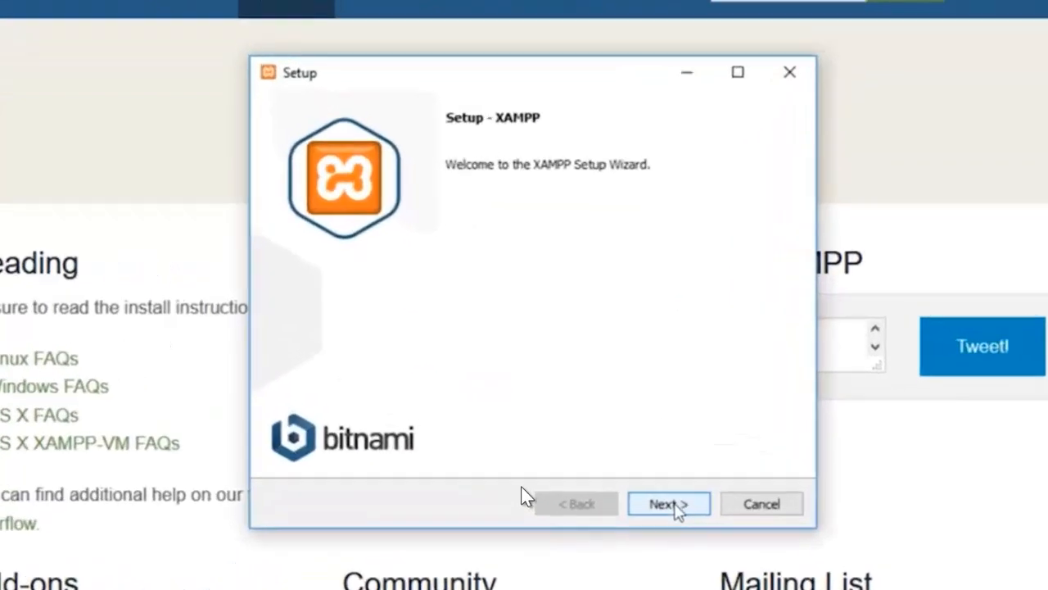
# - In the setup wizard, exclude FileZilla FTP Server, Mercury Mail Server, Tomcat, Perl, Webalizer and Fake Sendmail from the components to install
pyautogui.click(633, 459)
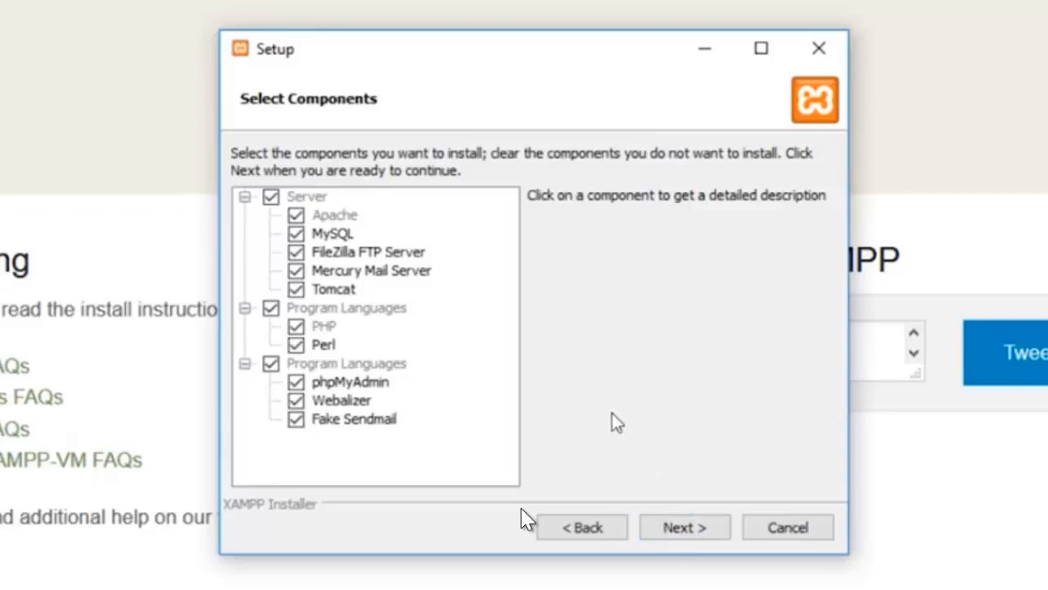
pyautogui.click(328, 253)
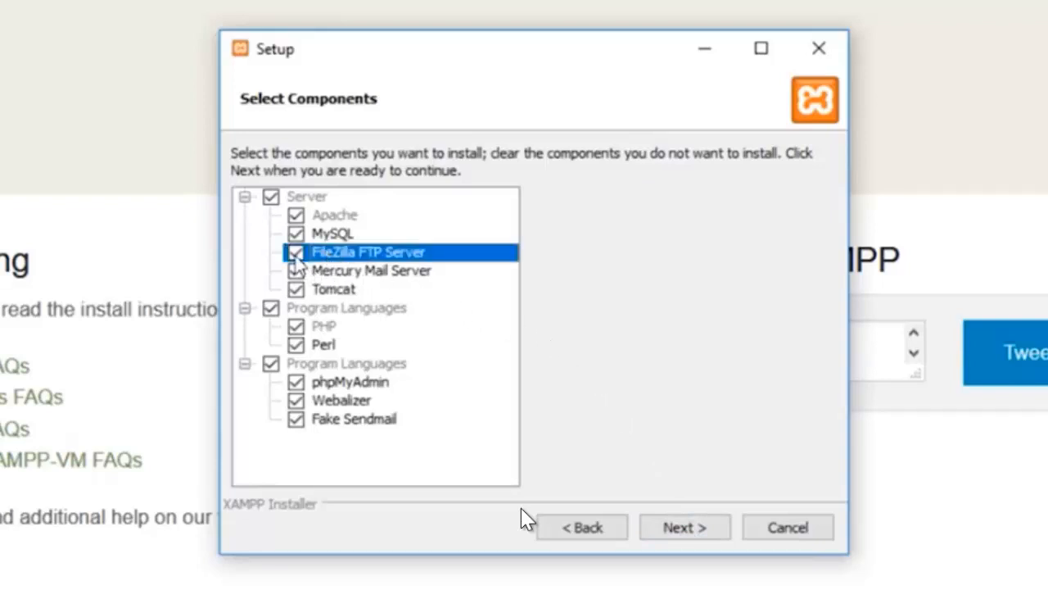
pyautogui.click(297, 253)
pyautogui.click(296, 274)
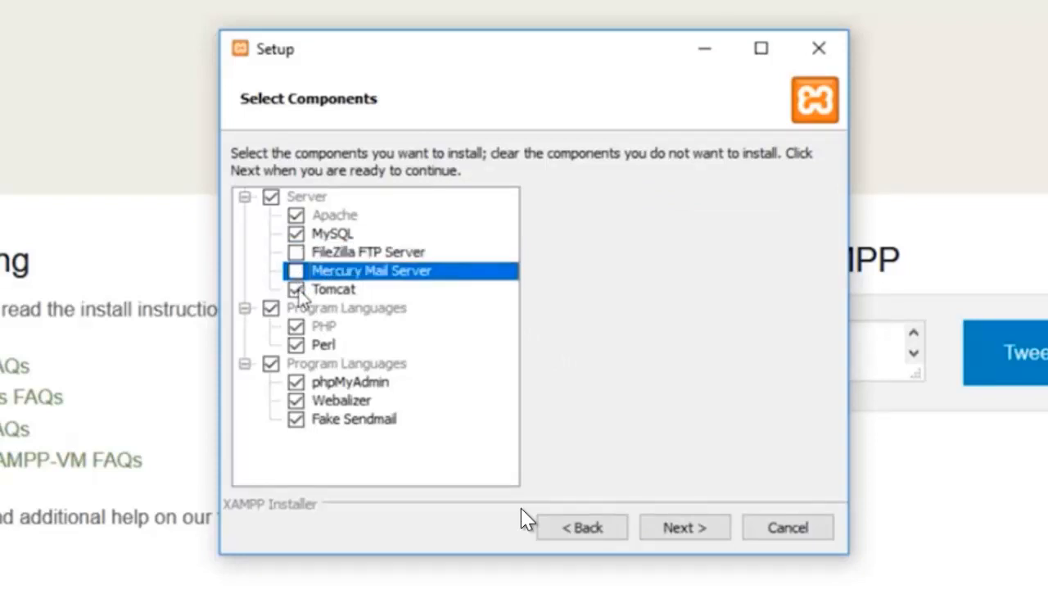
pyautogui.click(296, 289)
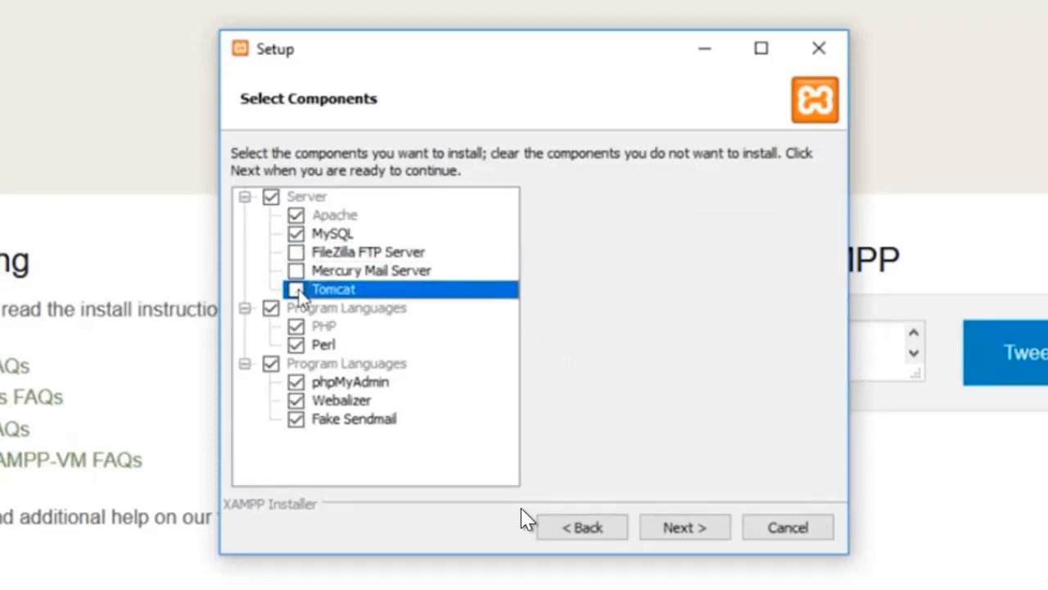
pyautogui.click(297, 345)
pyautogui.click(296, 401)
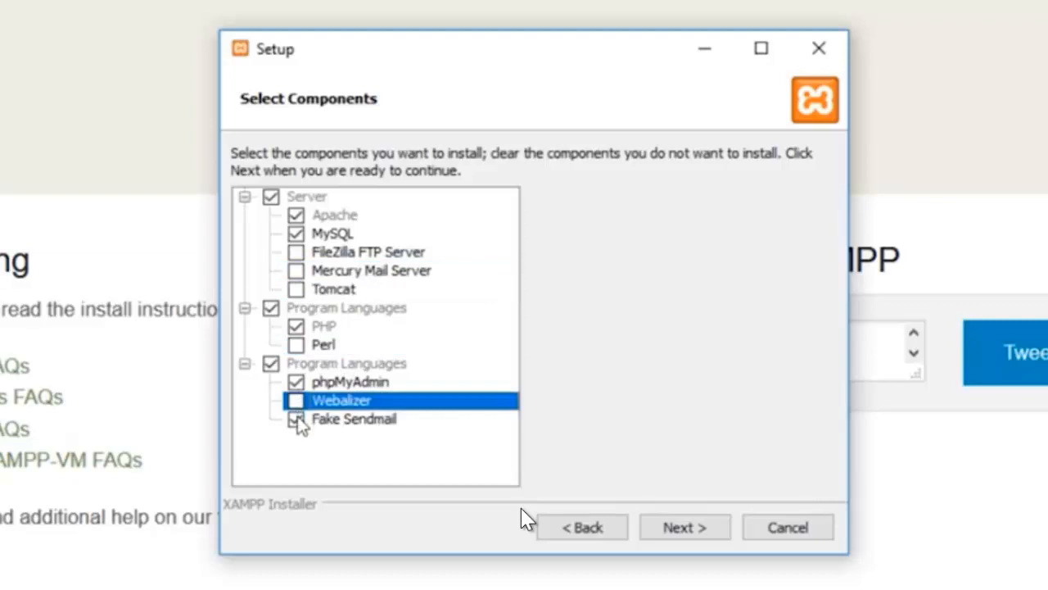
pyautogui.click(296, 419)
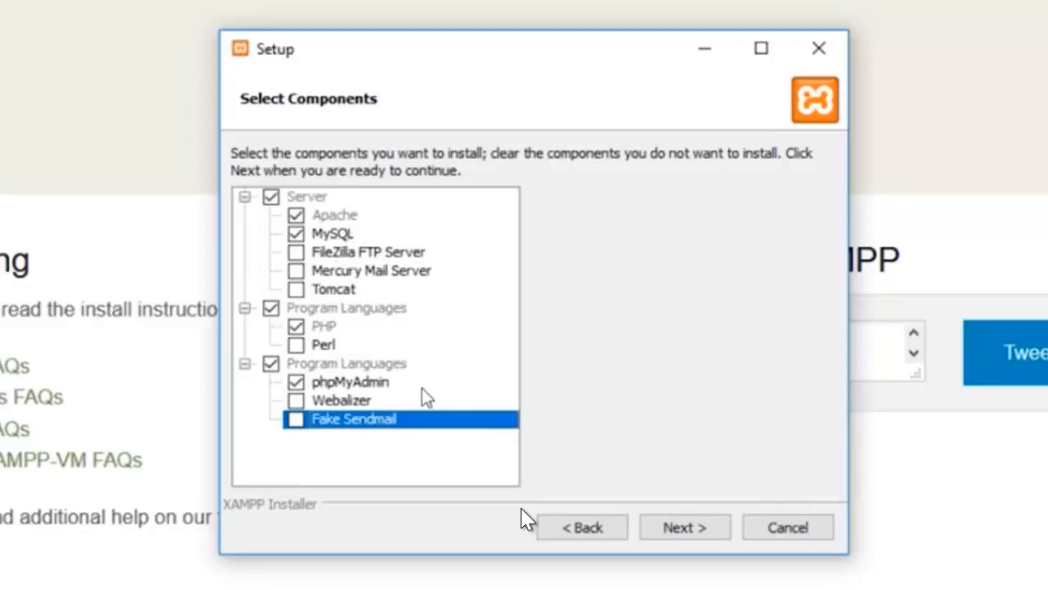
pyautogui.click(694, 533)
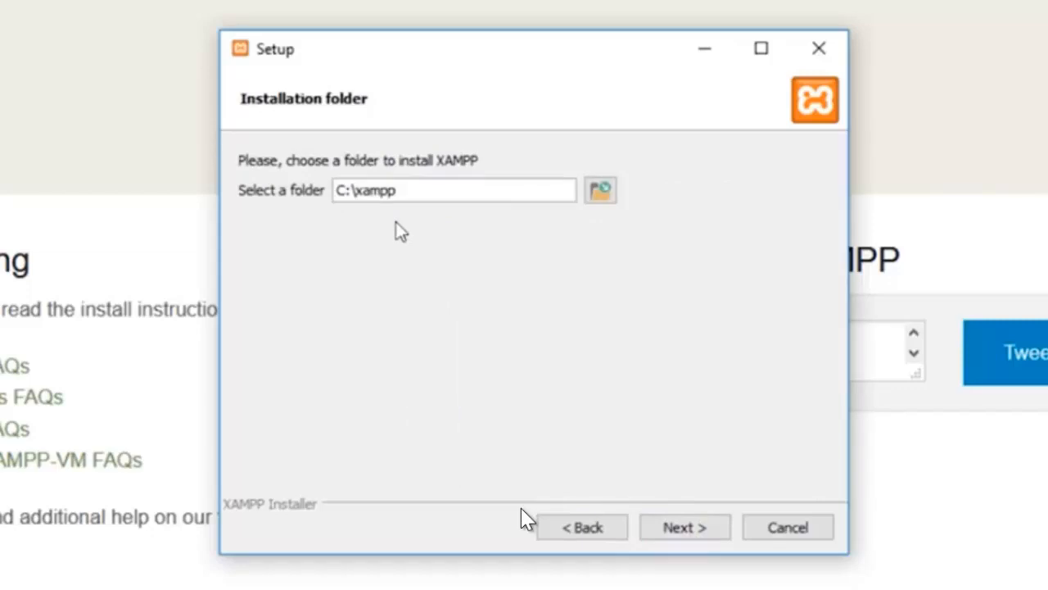
# - Accept C:\xampp as the installation folder, keep the Bitnami option as it is, and start the installation
pyautogui.click(683, 541)
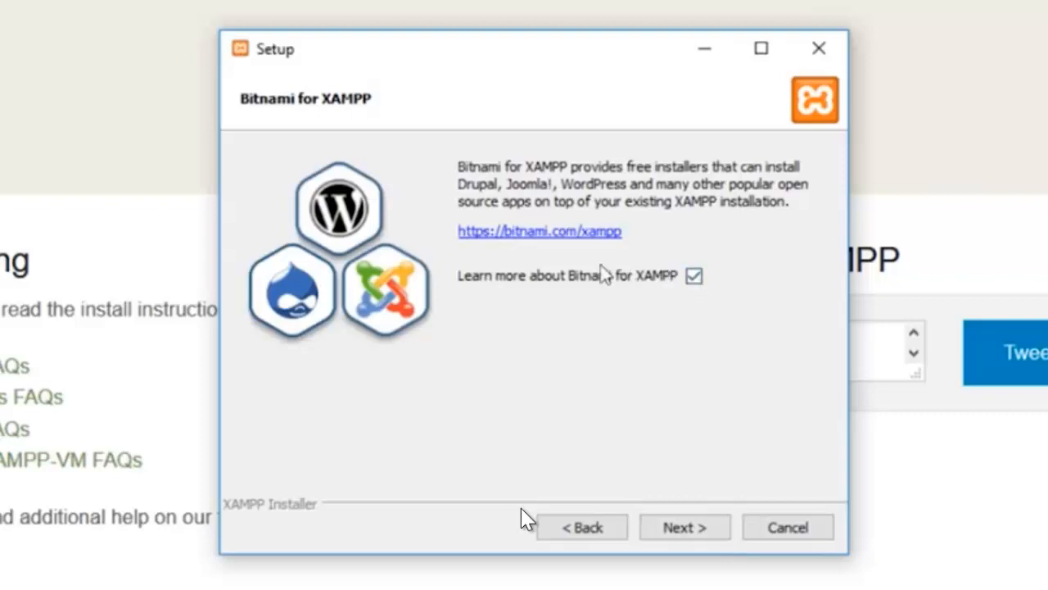
pyautogui.click(695, 526)
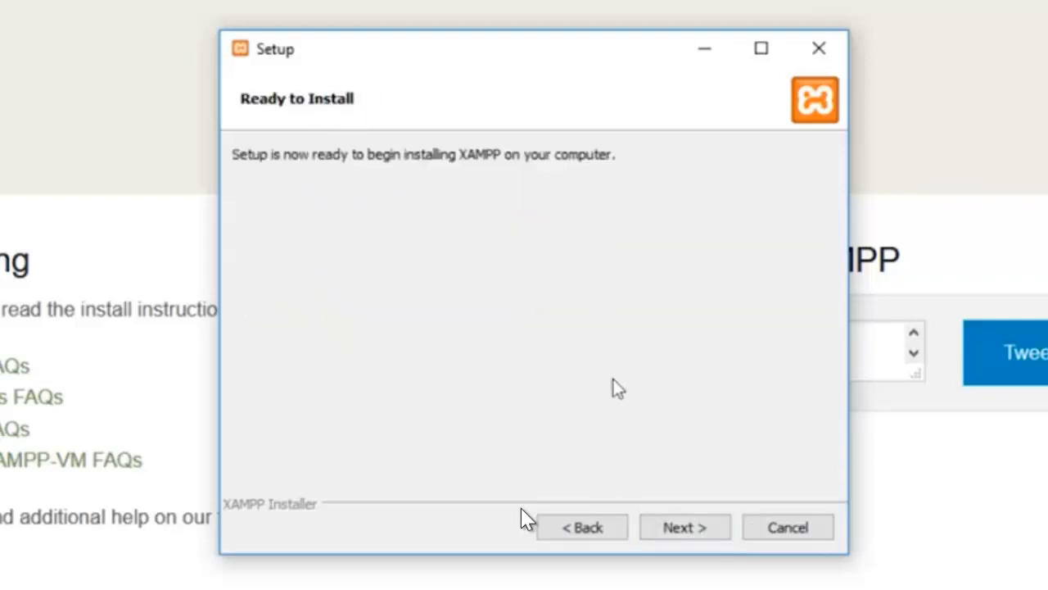
pyautogui.click(673, 529)
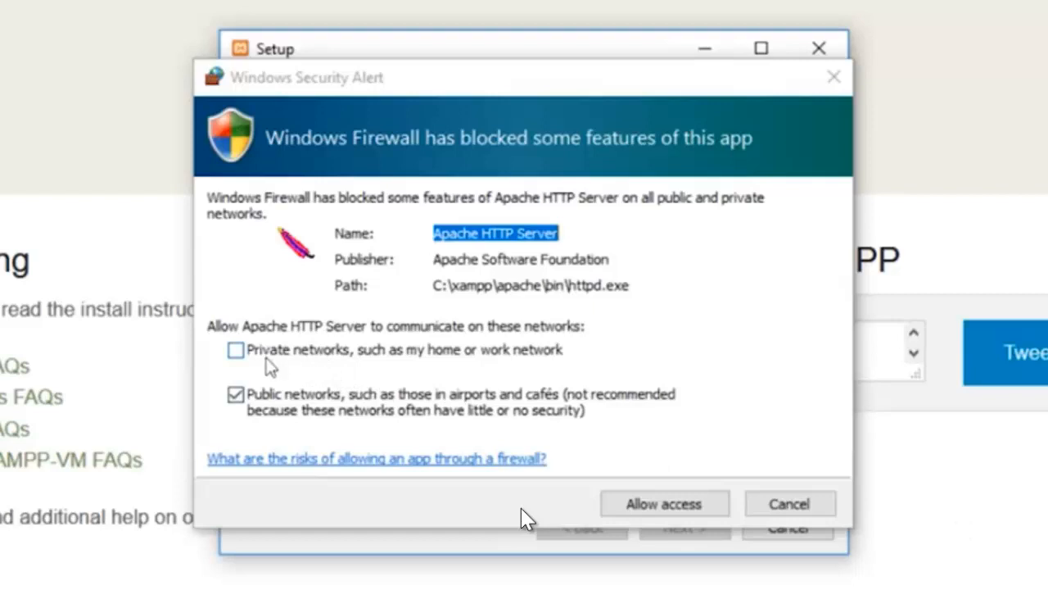
# - Allow Apache HTTP Server through the firewall on private networks only, and finish the XAMPP setup wizard
pyautogui.click(236, 352)
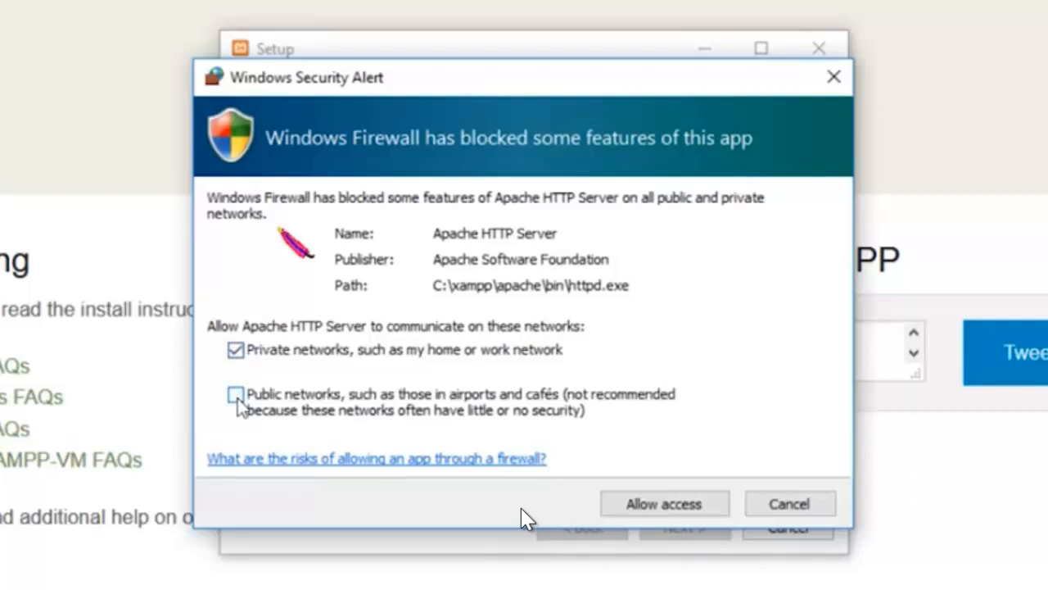
pyautogui.click(657, 503)
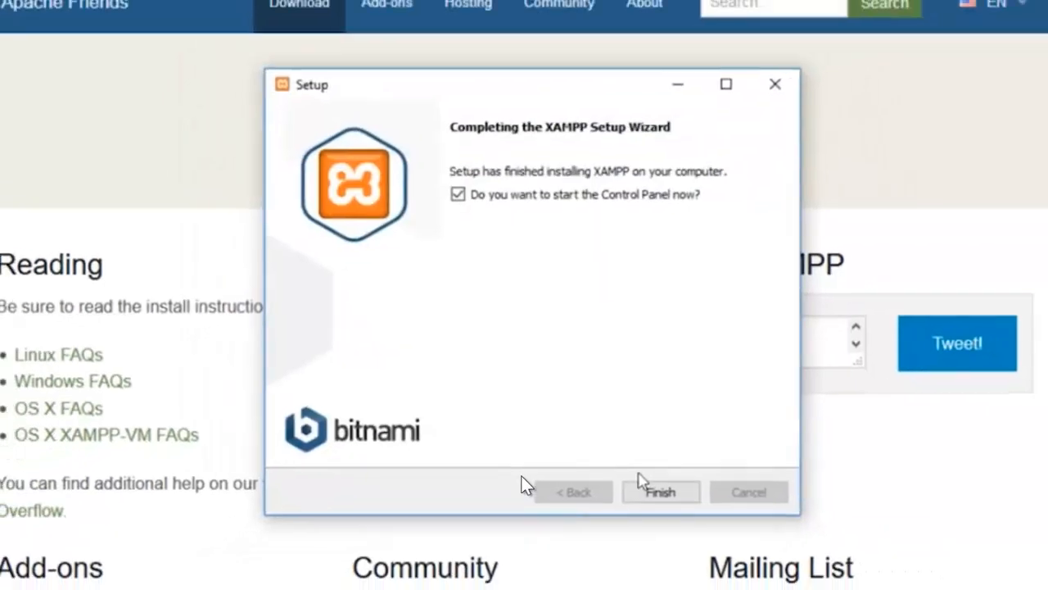
pyautogui.click(643, 483)
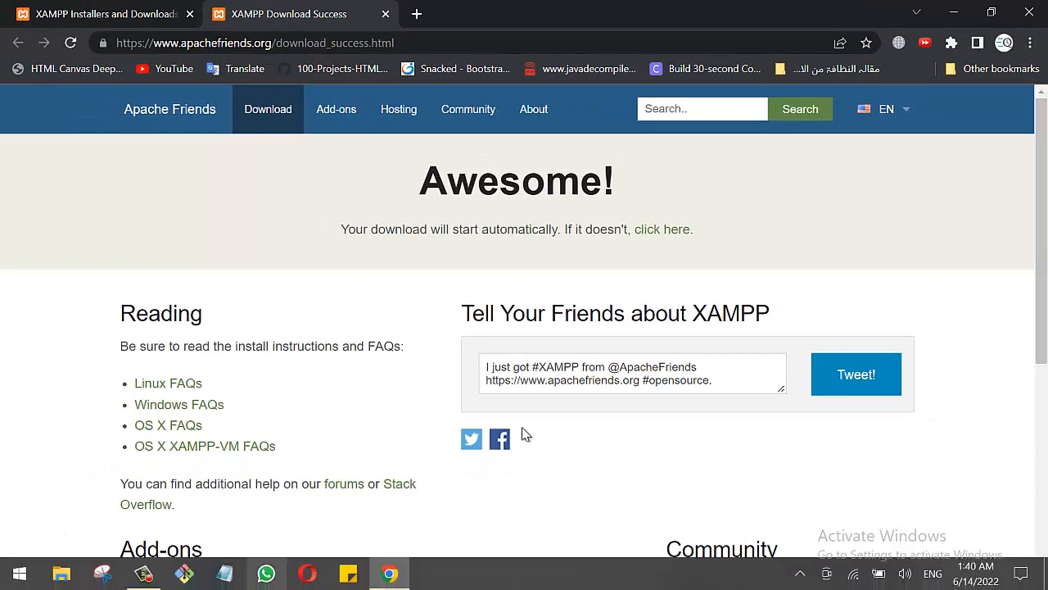
# - Search Windows for "xa", launch XAMPP Control Panel, and move its window to the middle of the screen
pyautogui.press('super')
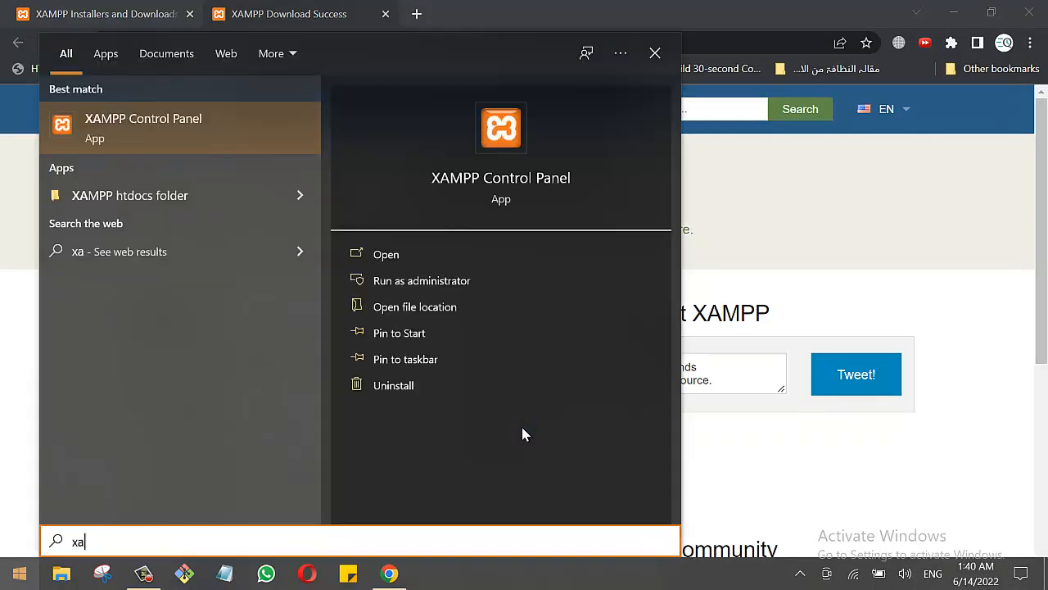
pyautogui.press('Return')
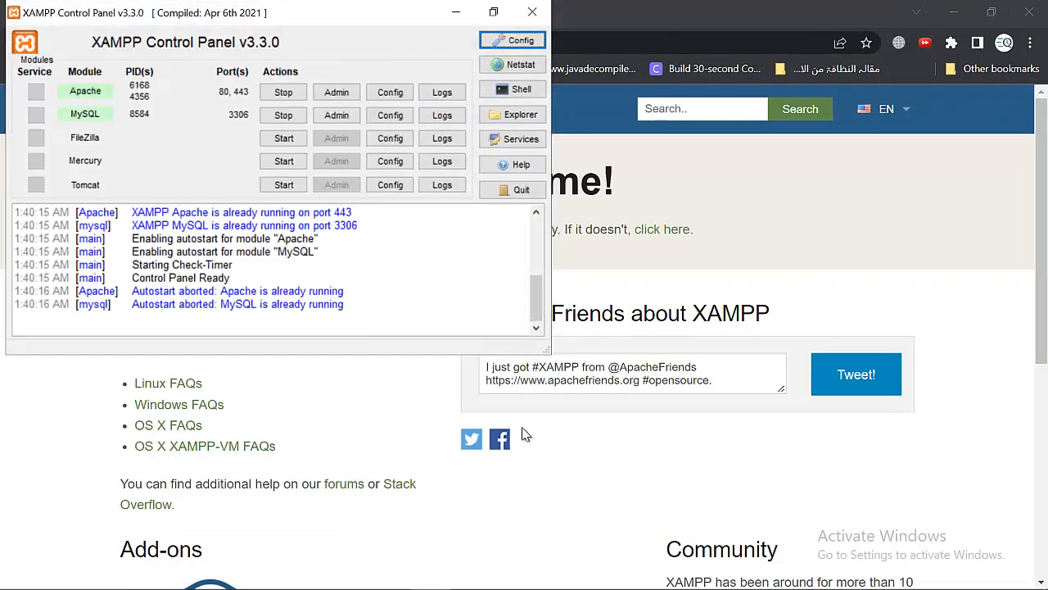
pyautogui.press('super+Up')
pyautogui.press('super+Down')
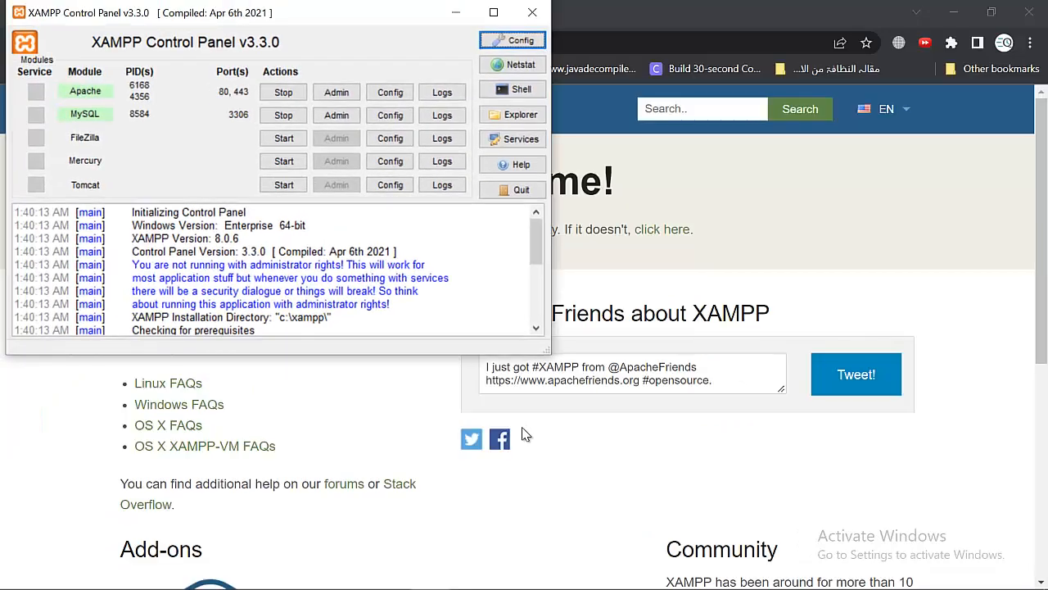
pyautogui.moveTo(313, 11); pyautogui.dragTo(573, 151)
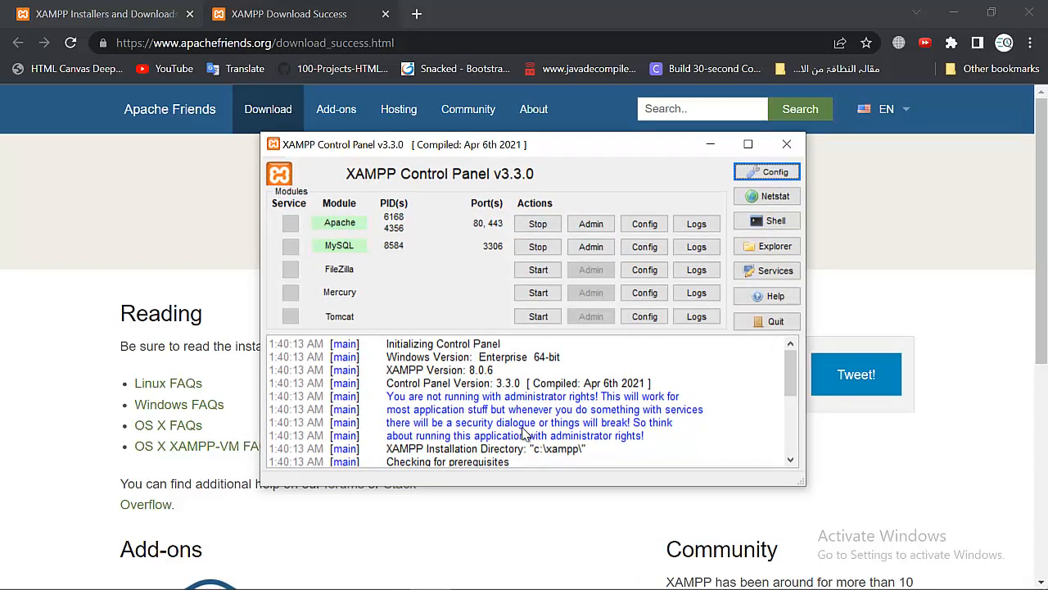
# - Stop the running Apache and MySQL modules and start both again
pyautogui.click(537, 224)
pyautogui.click(537, 247)
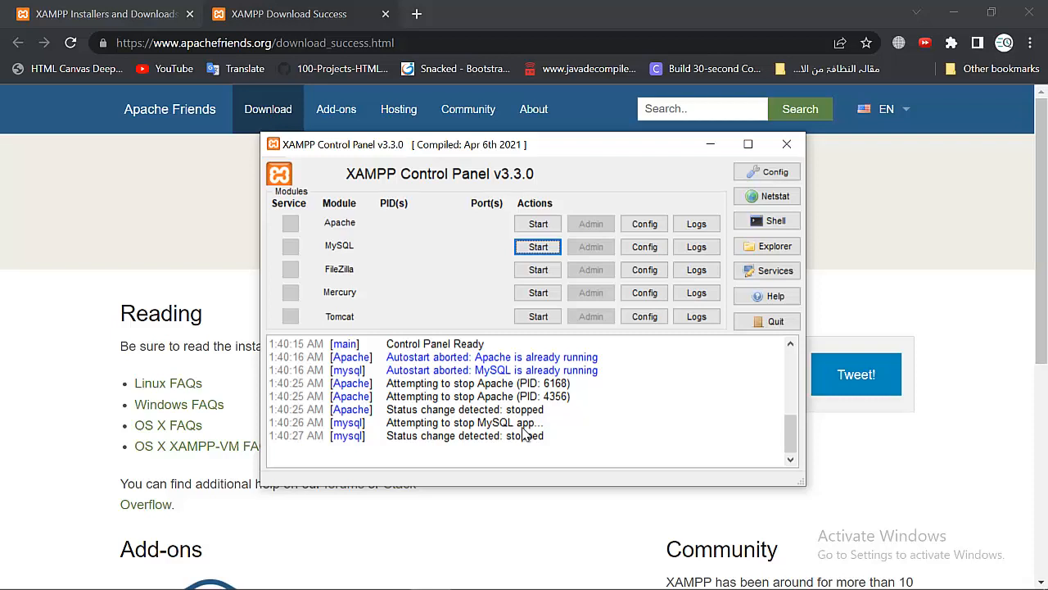
pyautogui.click(538, 224)
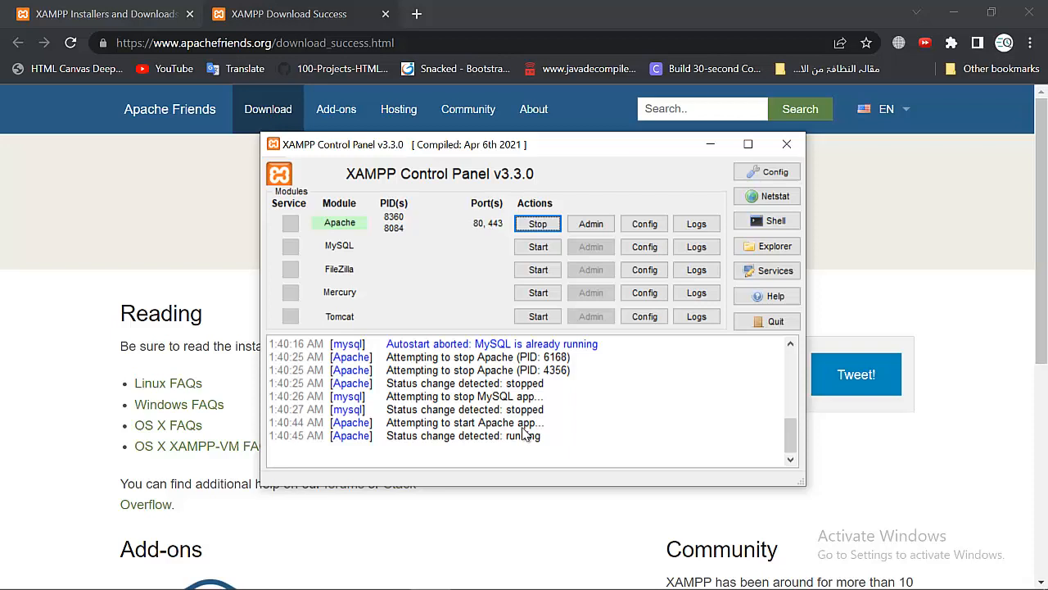
pyautogui.click(538, 246)
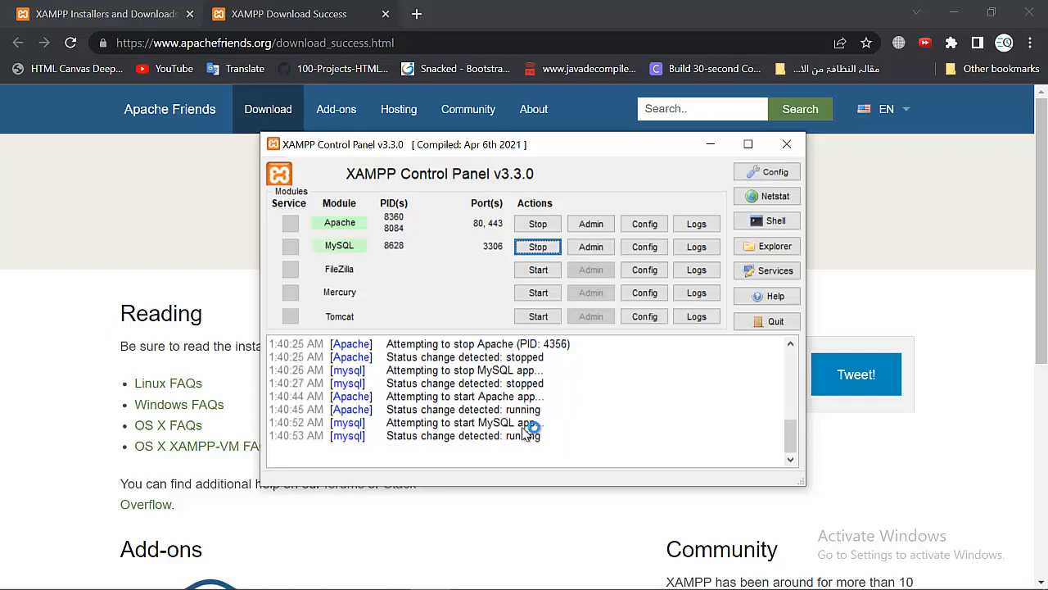
# - Open the Apache and MySQL admin pages, localhost/dashboard and localhost/phpmyadmin, in the browser from the XAMPP Control Panel
pyautogui.click(590, 223)
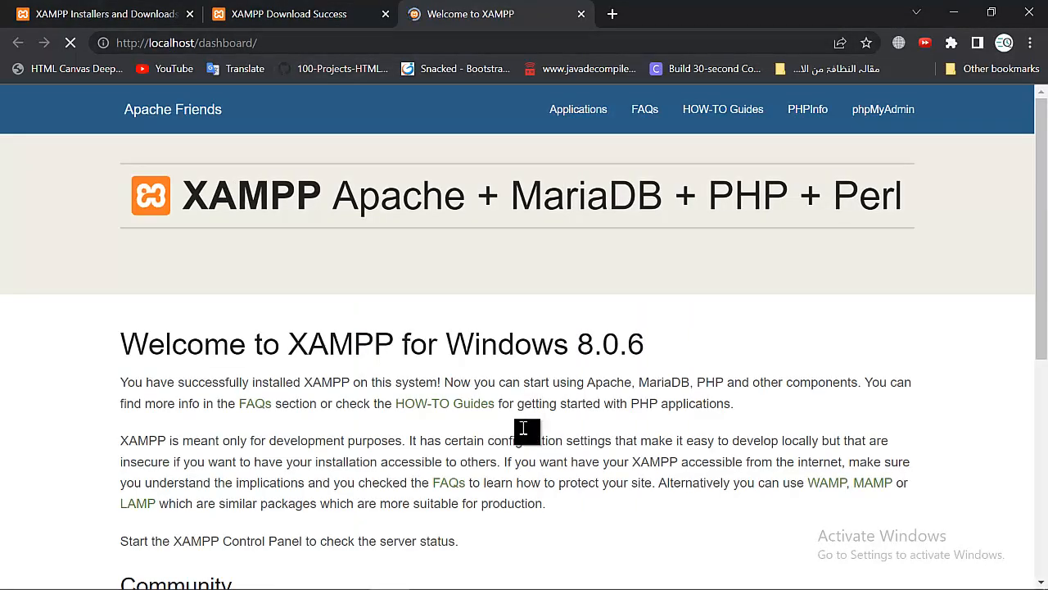
pyautogui.hotkey('ctrl', 'l')
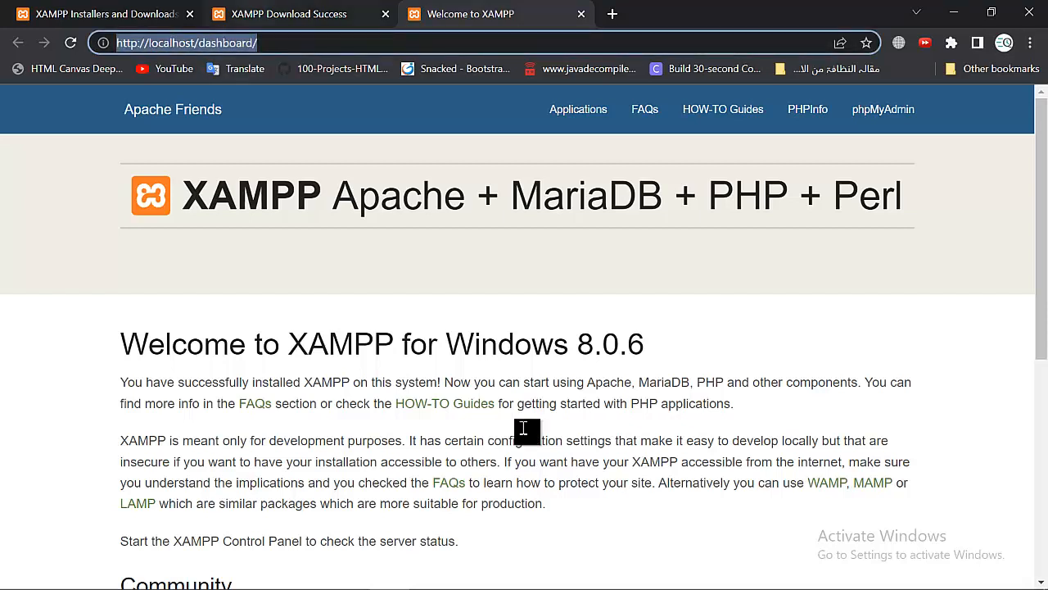
pyautogui.hotkey('alt', 'Tab')
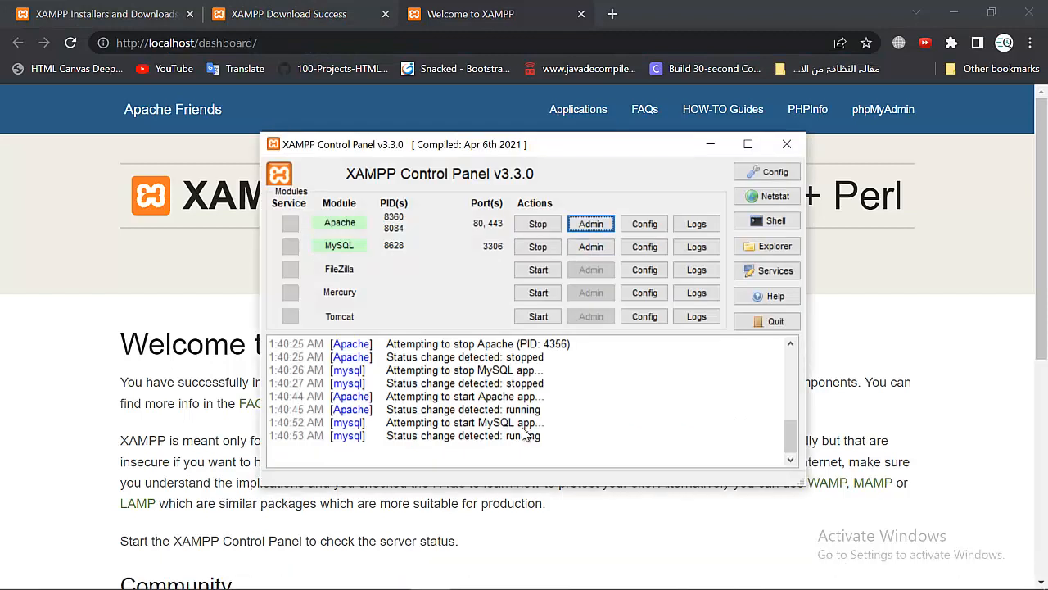
pyautogui.click(591, 247)
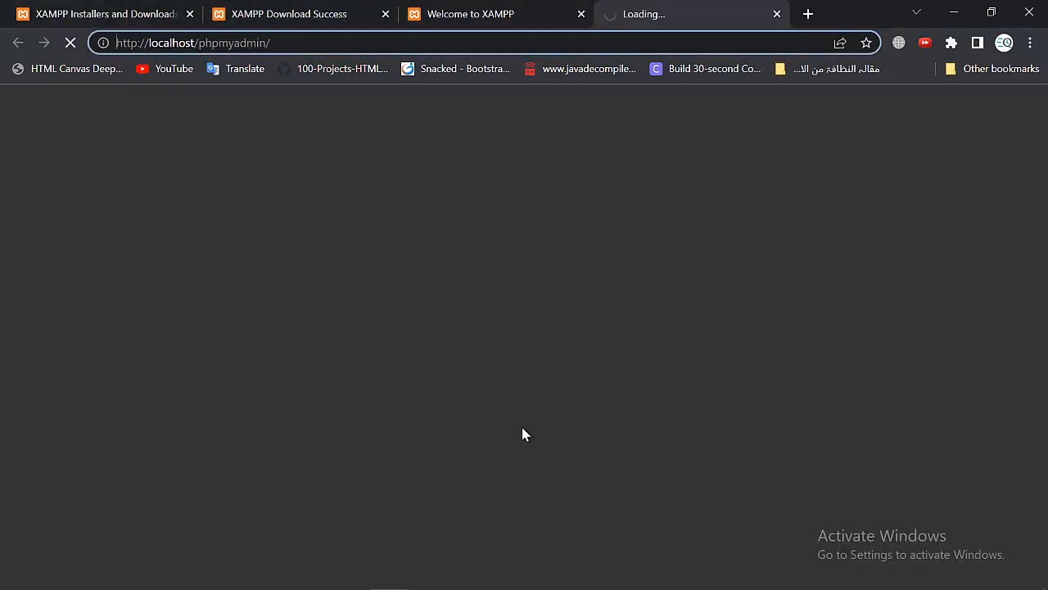
pyautogui.moveTo(271, 42)
pyautogui.mouseDown()
pyautogui.moveTo(172, 42)
pyautogui.moveTo(206, 43)
pyautogui.mouseUp()
pyautogui.click(278, 43)
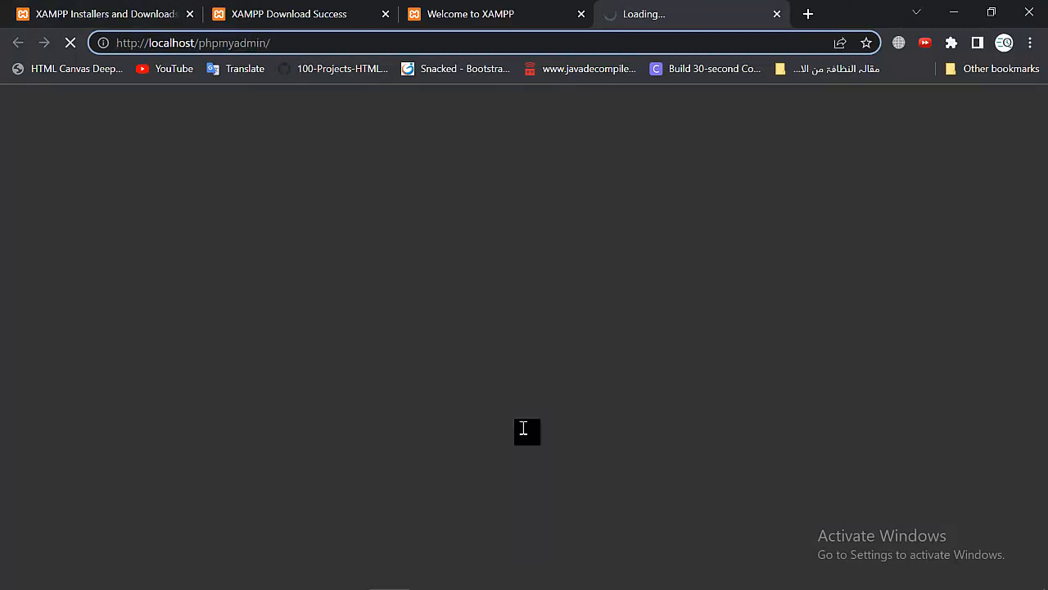